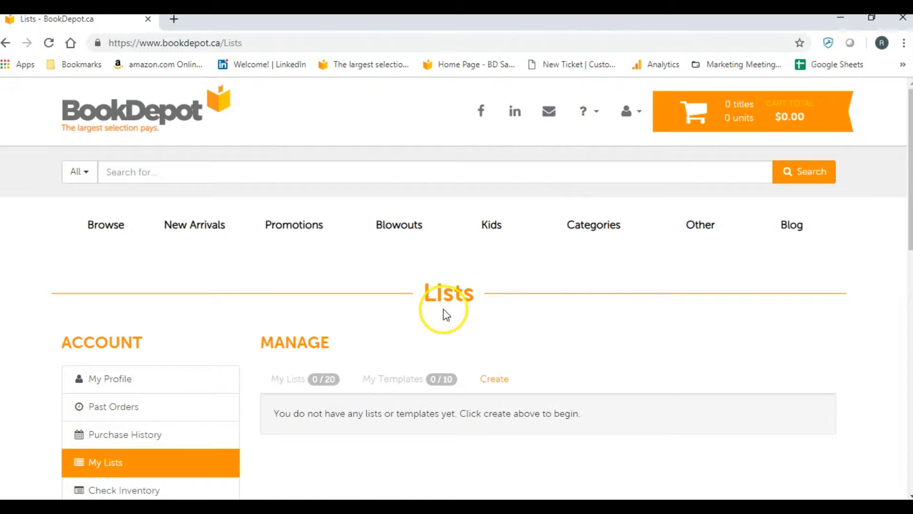
# - Start creating a custom list with Category and Format as the attributes to refine, and continue to the category selection
pyautogui.click(510, 385)
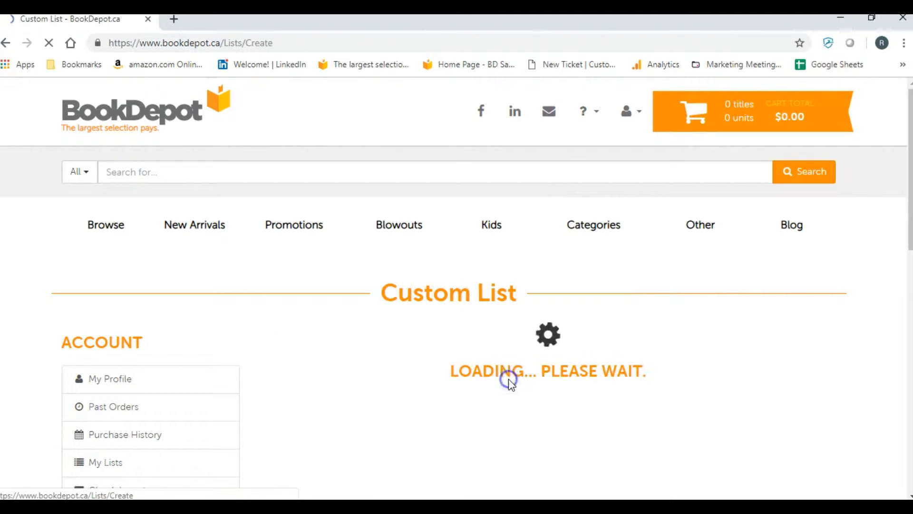
pyautogui.scroll(-4, 476, 352)
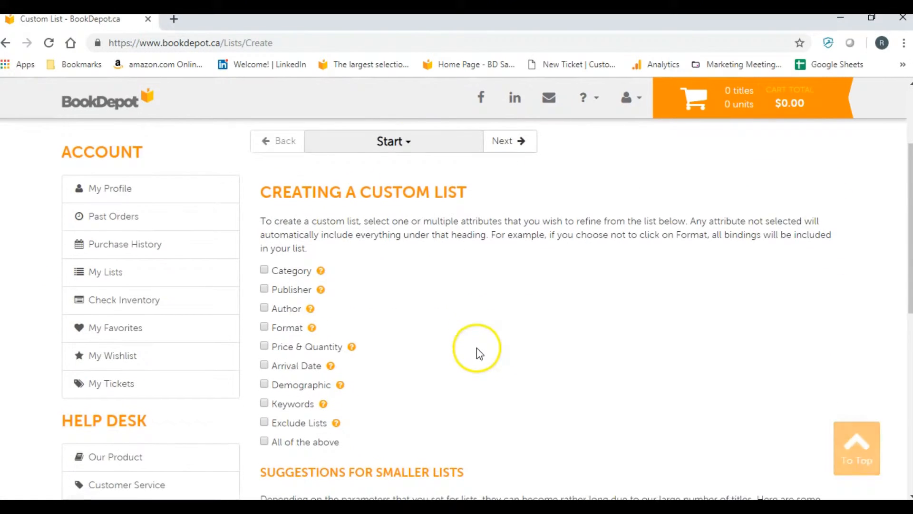
pyautogui.click(266, 270)
pyautogui.click(264, 326)
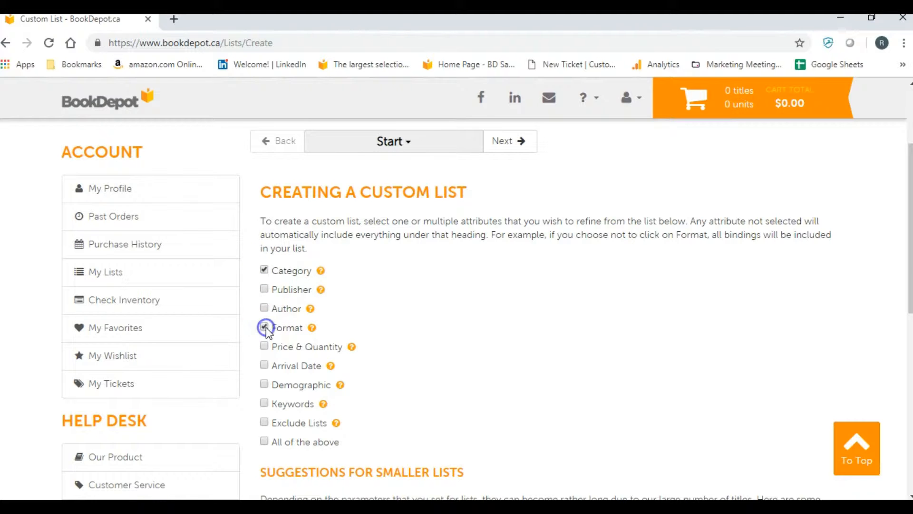
pyautogui.click(509, 141)
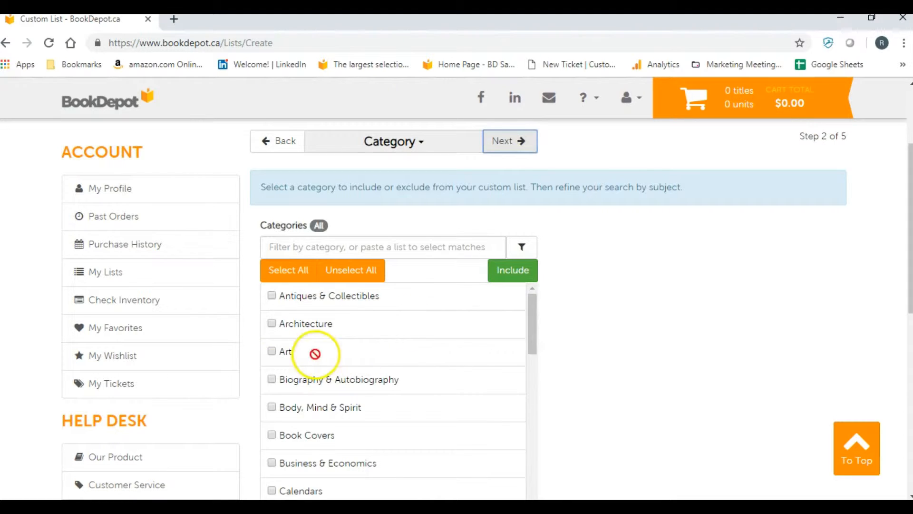
# - Include the categories Art, Biography & Autobiography, Business & Economics, History & Geography and Political Science, and continue to the formats
pyautogui.click(274, 354)
pyautogui.click(272, 379)
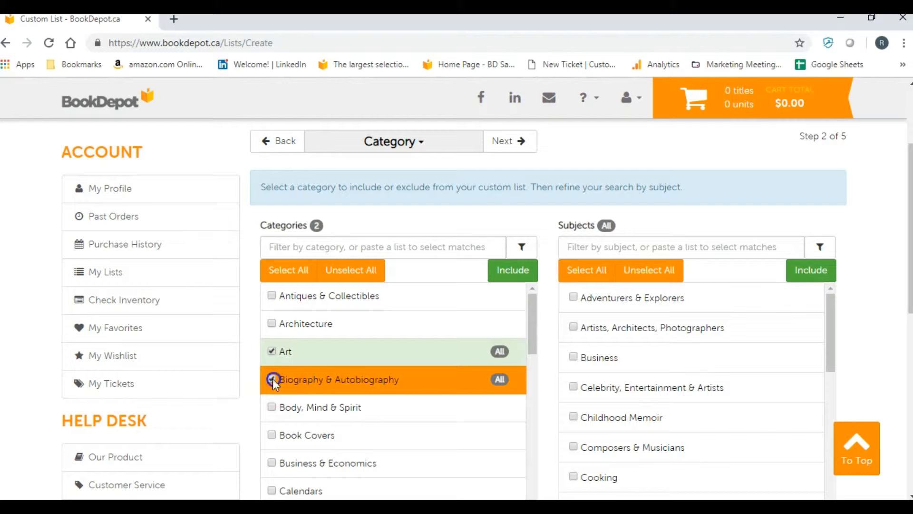
pyautogui.scroll(-3, 352, 392)
pyautogui.click(273, 330)
pyautogui.scroll(-7, 302, 358)
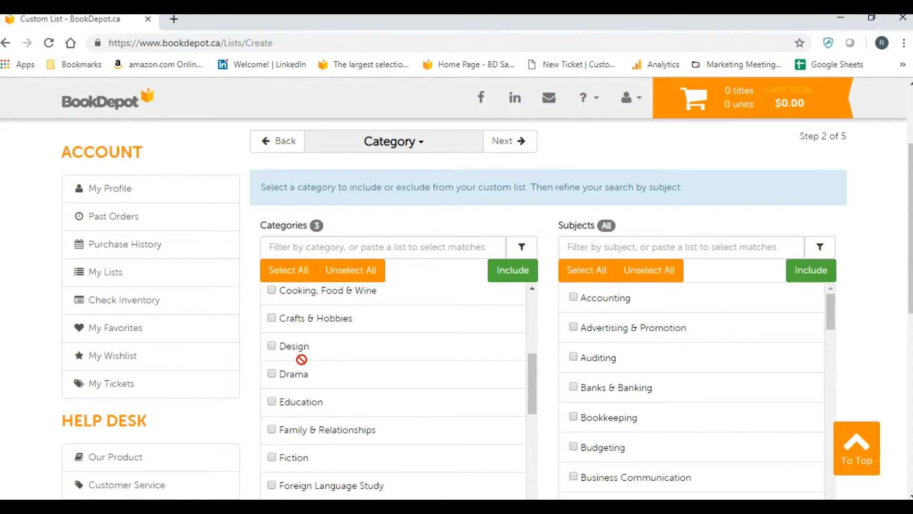
pyautogui.scroll(-2, 288, 394)
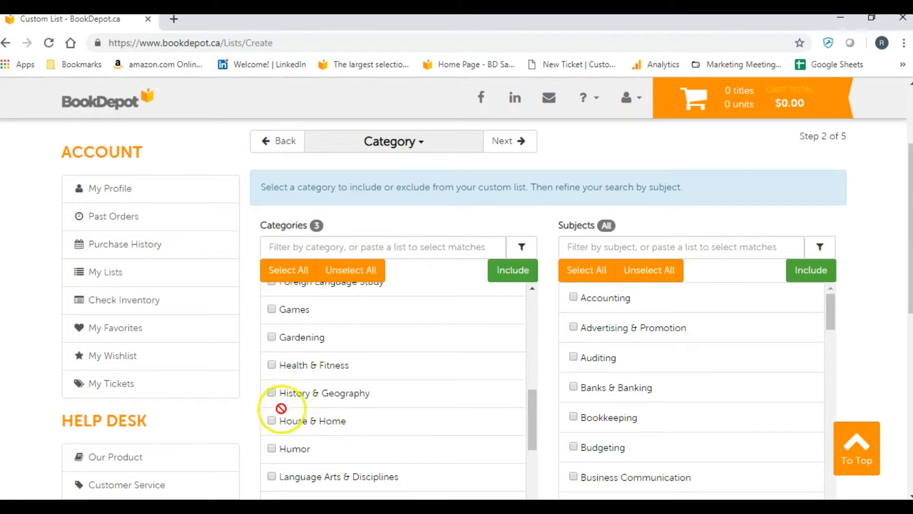
pyautogui.click(274, 395)
pyautogui.scroll(-5, 324, 404)
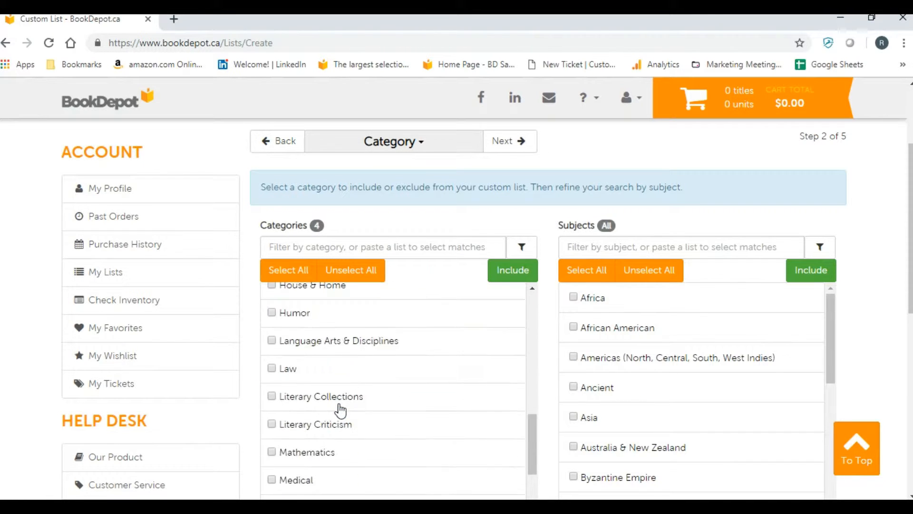
pyautogui.scroll(-5, 328, 410)
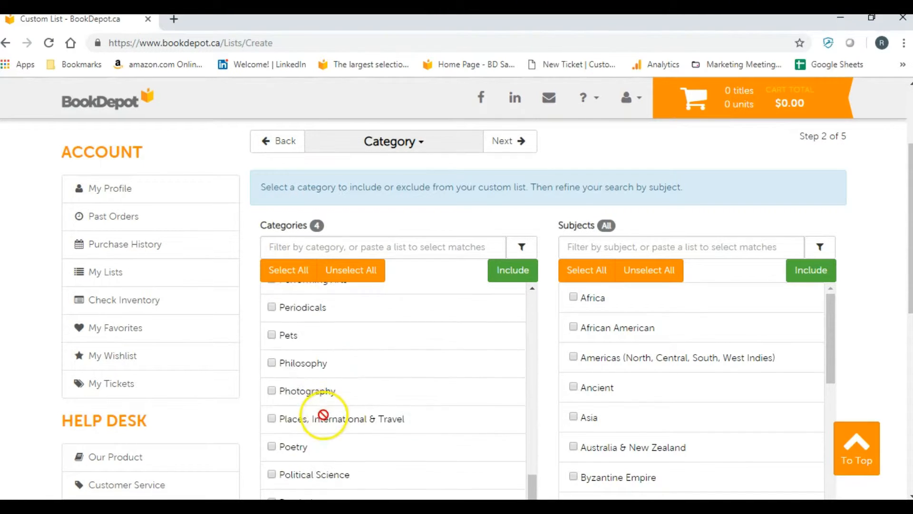
pyautogui.click(278, 333)
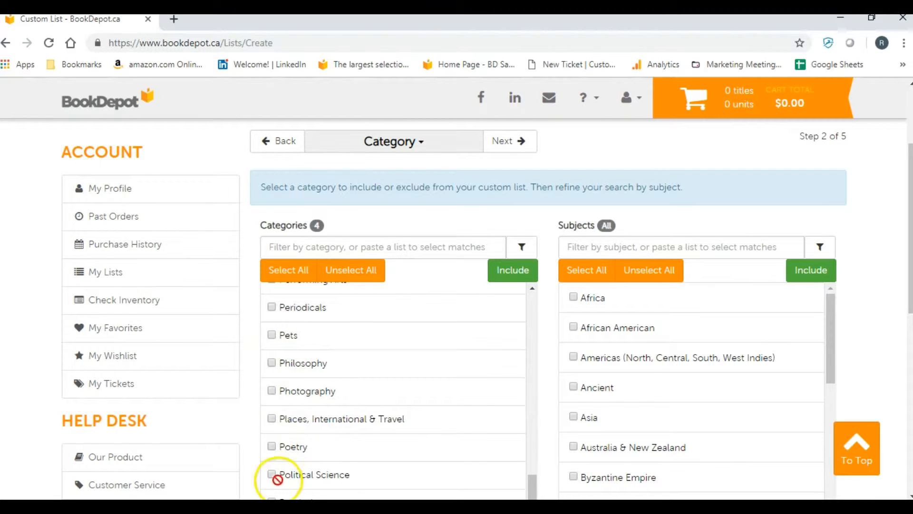
pyautogui.click(275, 474)
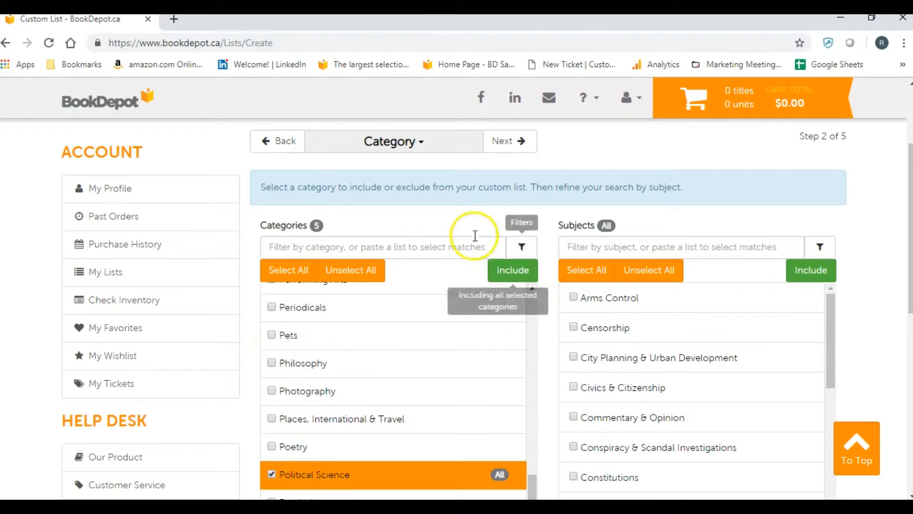
pyautogui.click(522, 141)
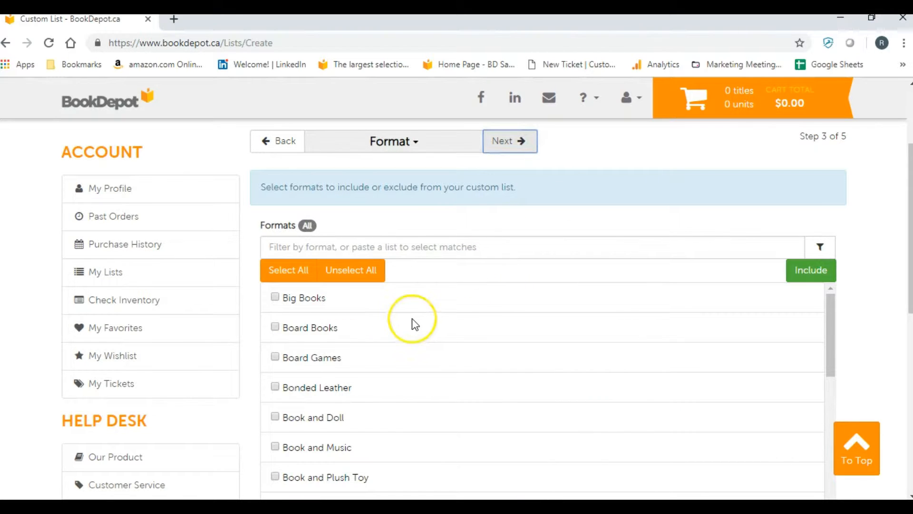
# - Include the Hardcover format in the custom list and continue to the final review
pyautogui.scroll(-5, 411, 318)
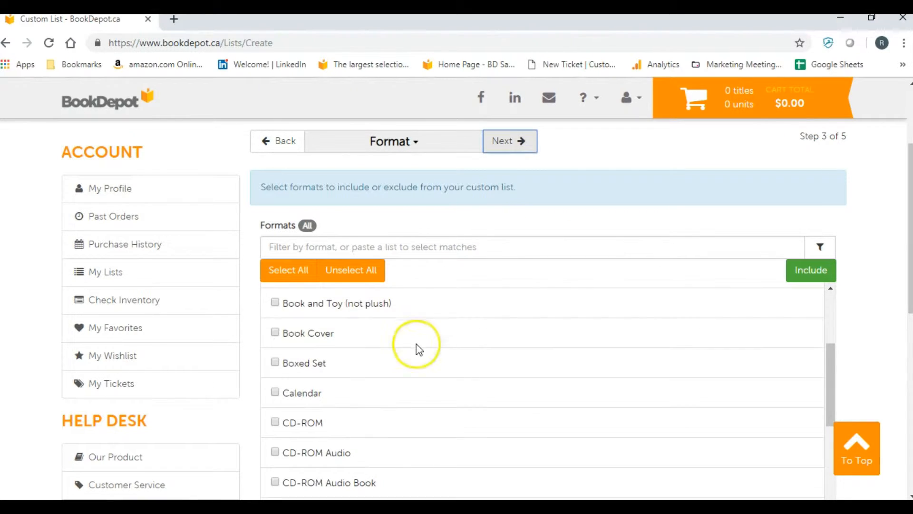
pyautogui.scroll(-6, 416, 344)
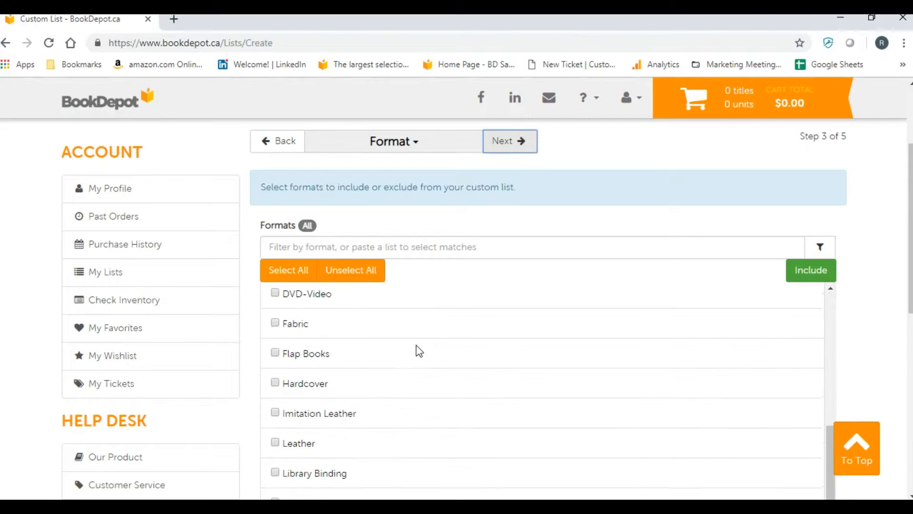
pyautogui.click(275, 381)
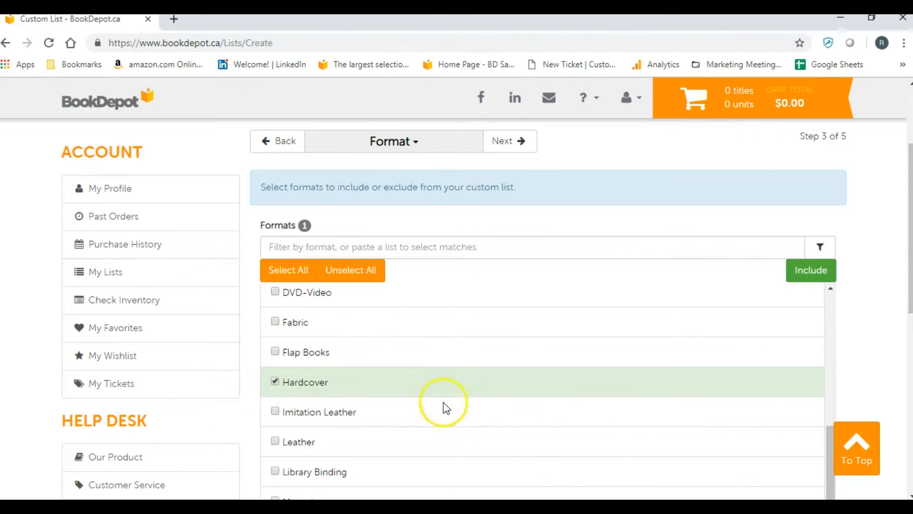
pyautogui.click(508, 142)
pyautogui.click(504, 141)
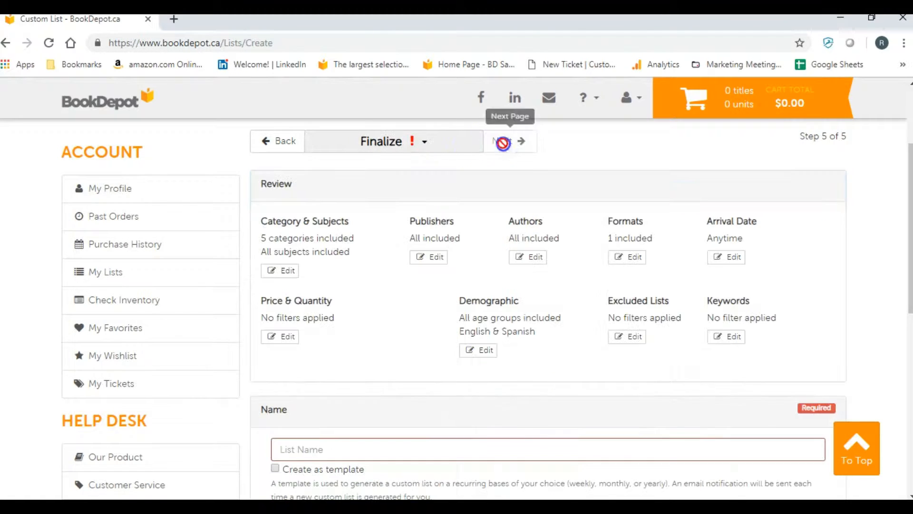
# - Name the custom list "HC Non Fiction"
pyautogui.scroll(-1, 431, 352)
pyautogui.click(412, 382)
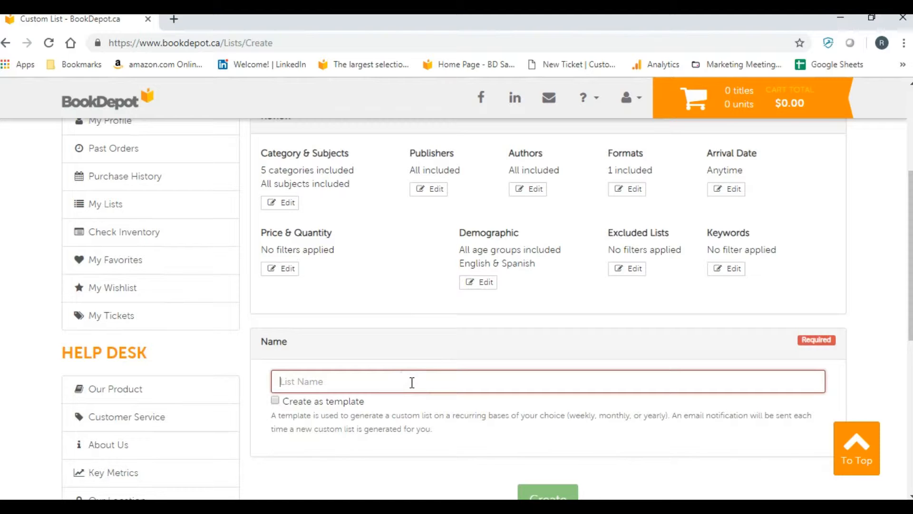
pyautogui.write('HC Non Fiction')
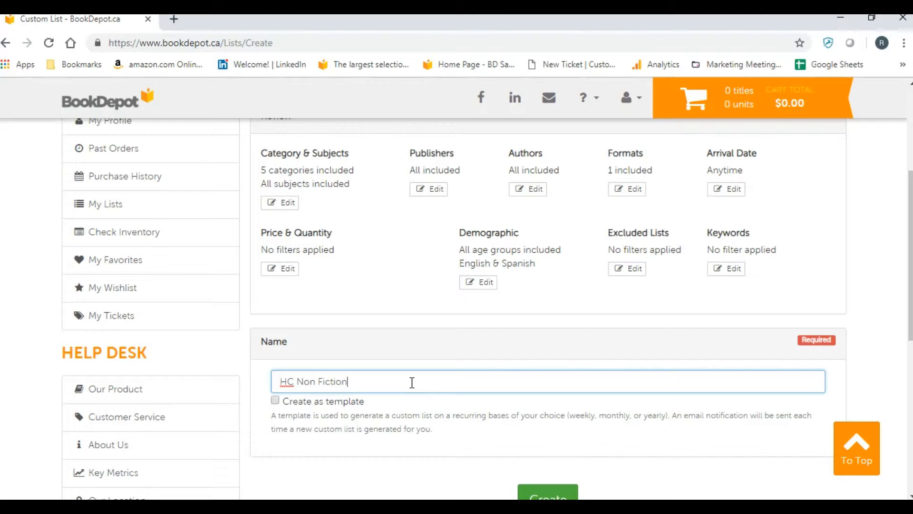
pyautogui.scroll(-2, 428, 373)
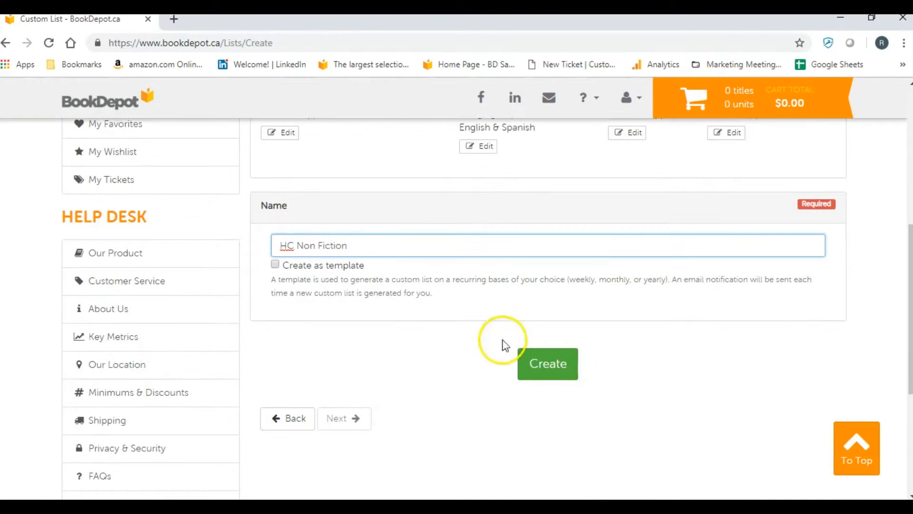
# - Return to the start of the custom list setup and remove Category from the attributes to refine
pyautogui.scroll(1, 533, 383)
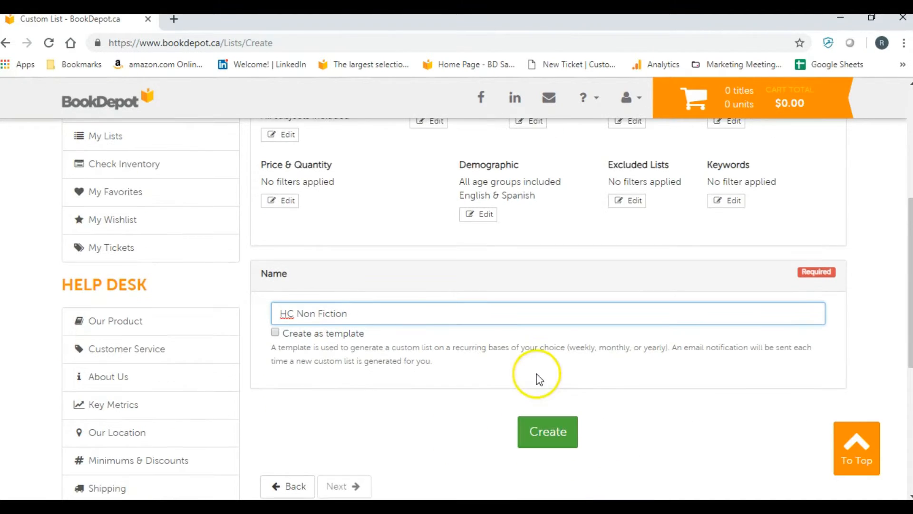
pyautogui.scroll(3, 523, 350)
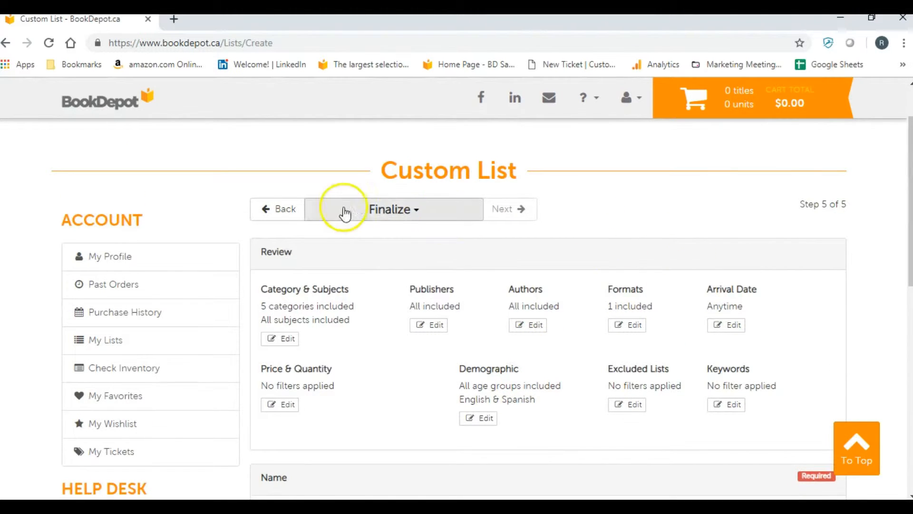
pyautogui.click(288, 211)
pyautogui.click(289, 210)
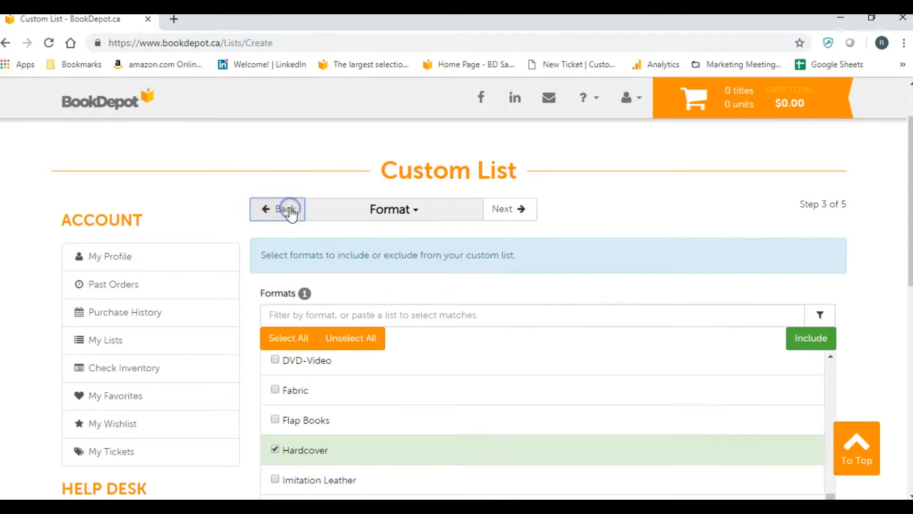
pyautogui.click(289, 210)
pyautogui.click(289, 211)
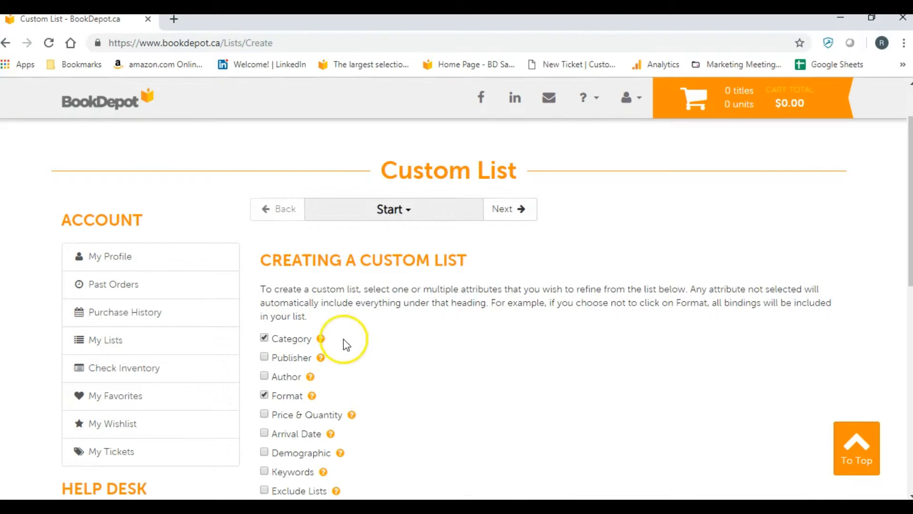
pyautogui.click(268, 341)
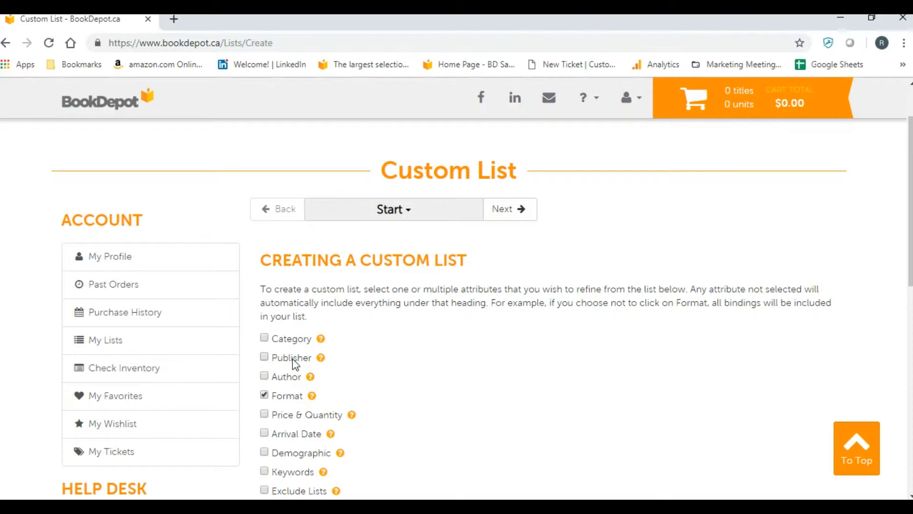
# - Add Arrival Date to the attributes to refine and continue to the format selection
pyautogui.scroll(-1, 334, 358)
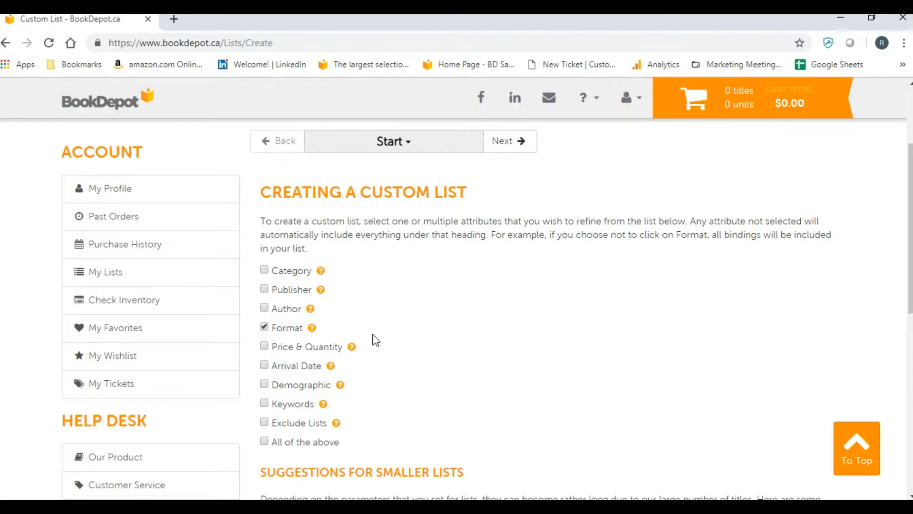
pyautogui.scroll(-1, 376, 339)
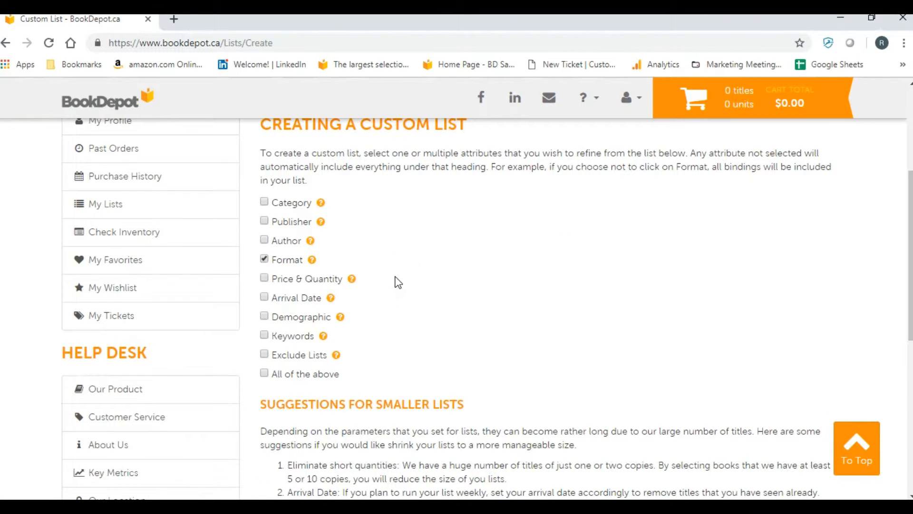
pyautogui.click(265, 298)
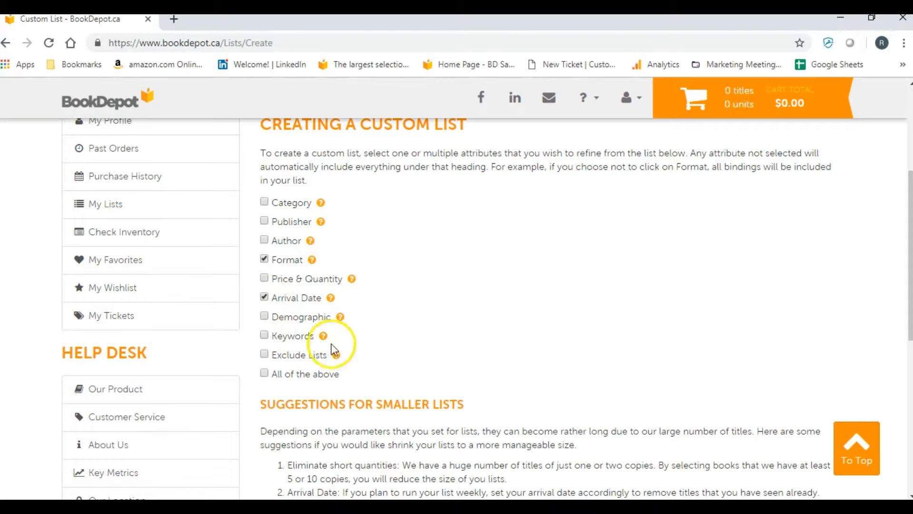
pyautogui.scroll(-2, 394, 346)
pyautogui.scroll(3, 394, 347)
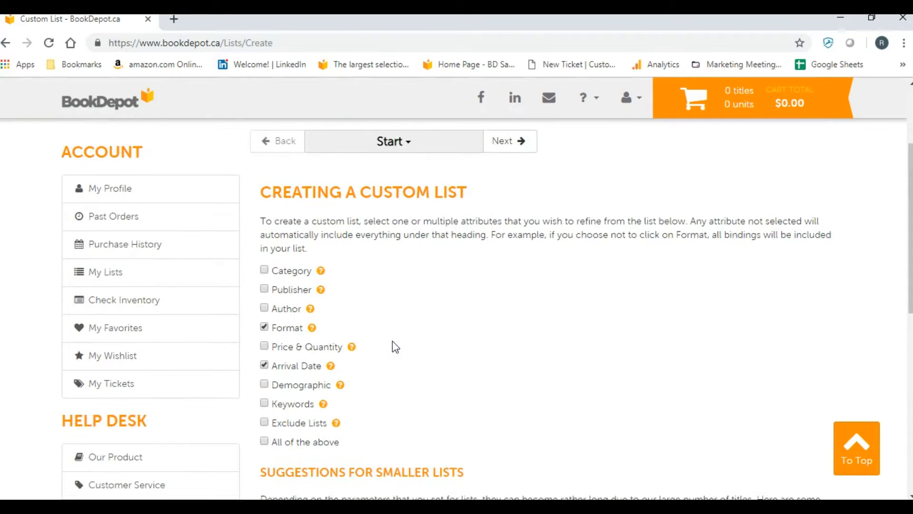
pyautogui.scroll(2, 395, 346)
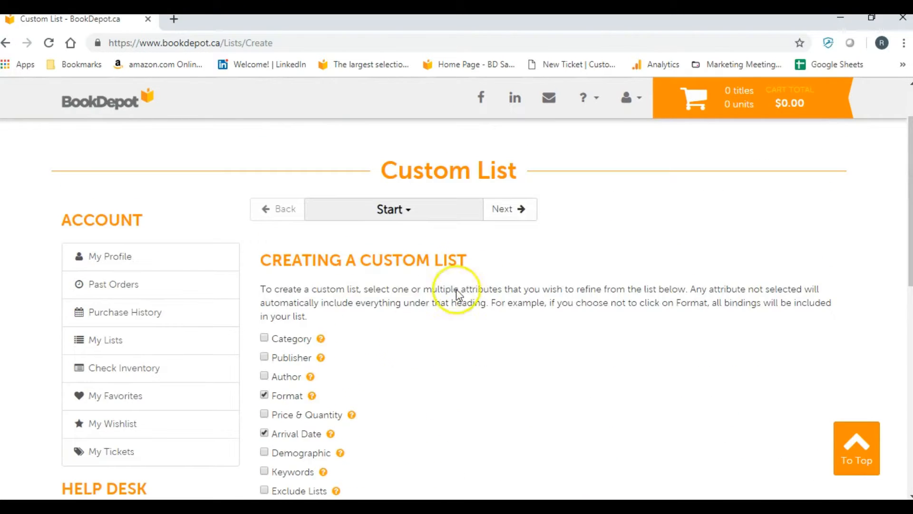
pyautogui.click(508, 214)
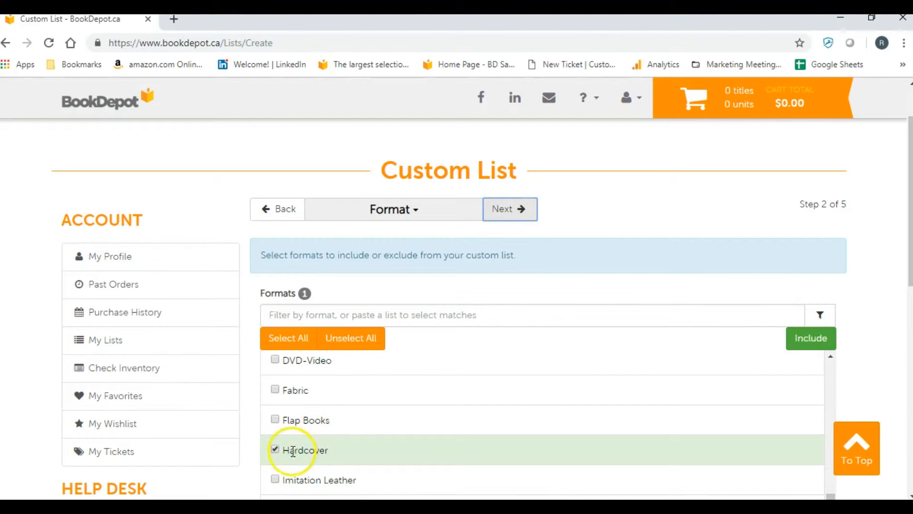
# - Replace Hardcover with Board Books as the included format
pyautogui.click(278, 451)
pyautogui.scroll(5, 352, 430)
pyautogui.scroll(3, 354, 428)
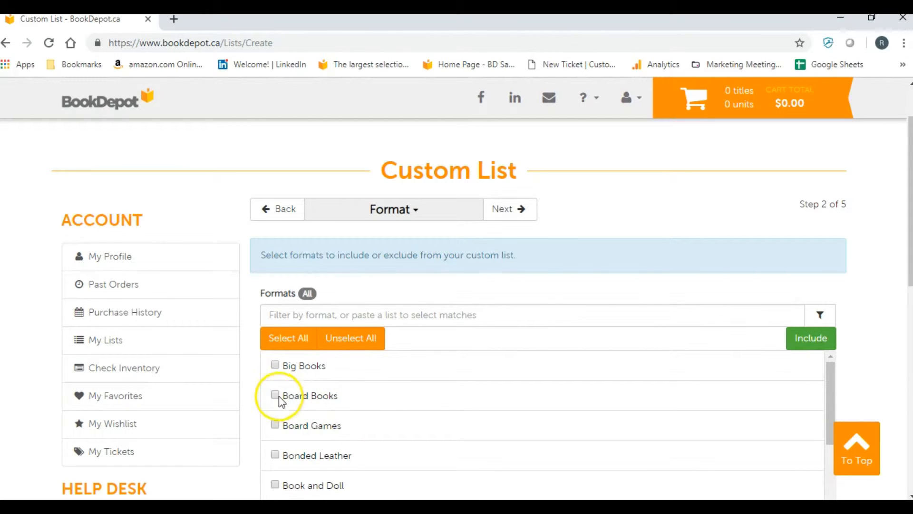
pyautogui.click(276, 396)
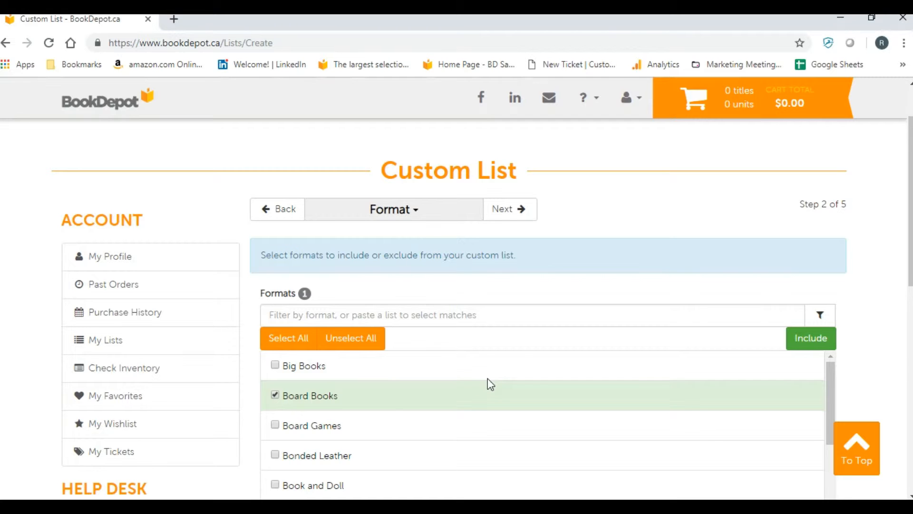
# - Continue to the arrival date selection, set Arrival Date to 1 Week and proceed to the Finalize page
pyautogui.click(517, 215)
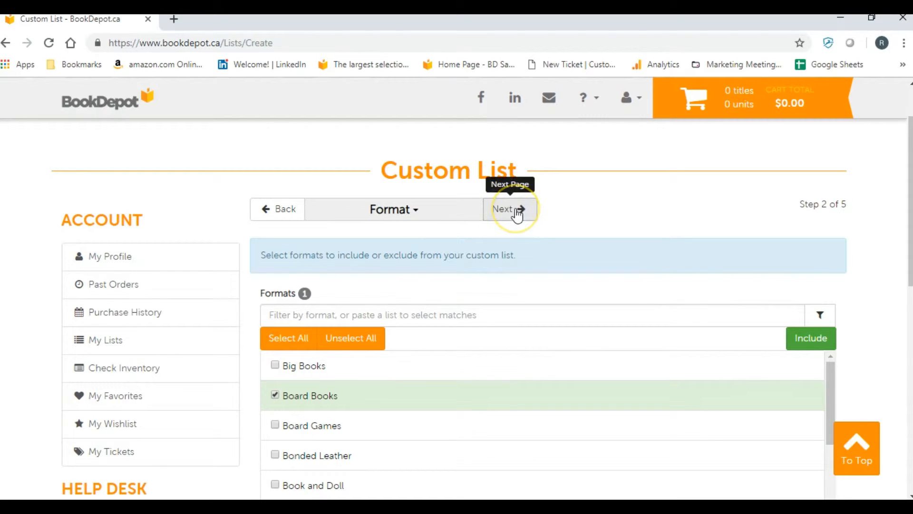
pyautogui.click(517, 214)
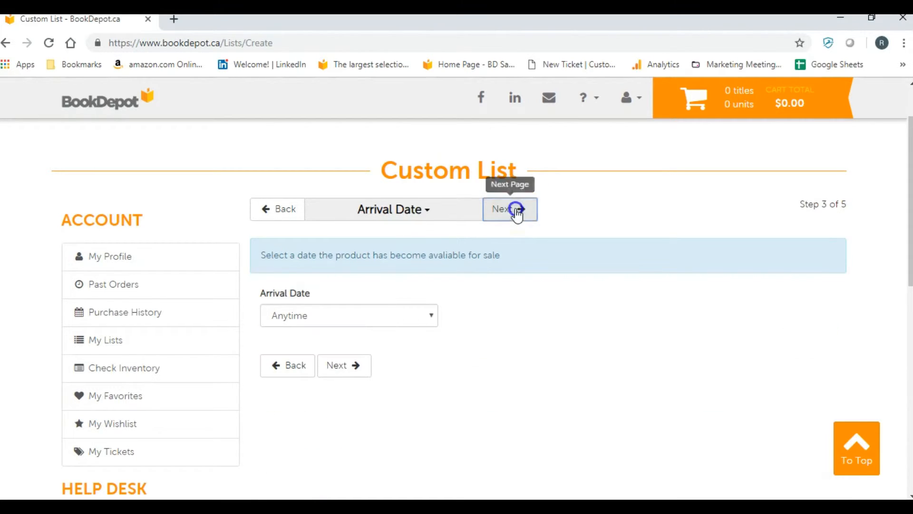
pyautogui.click(432, 318)
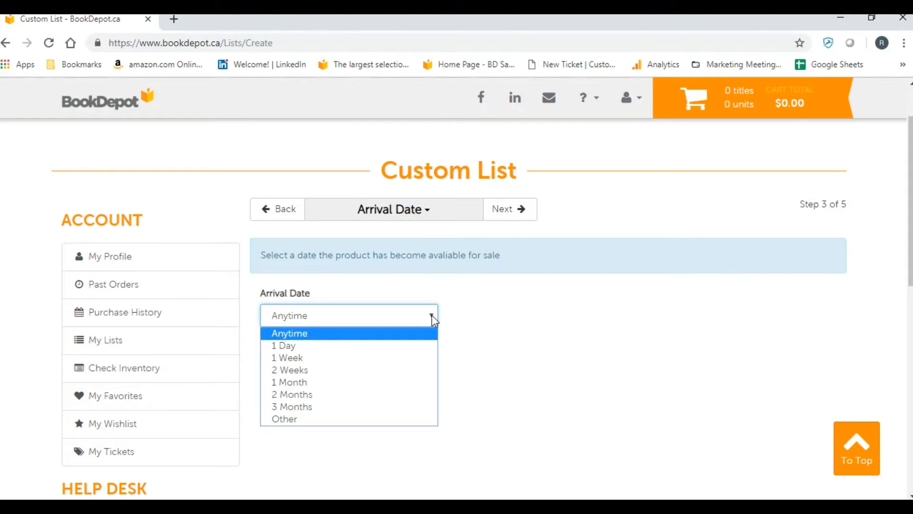
pyautogui.click(315, 357)
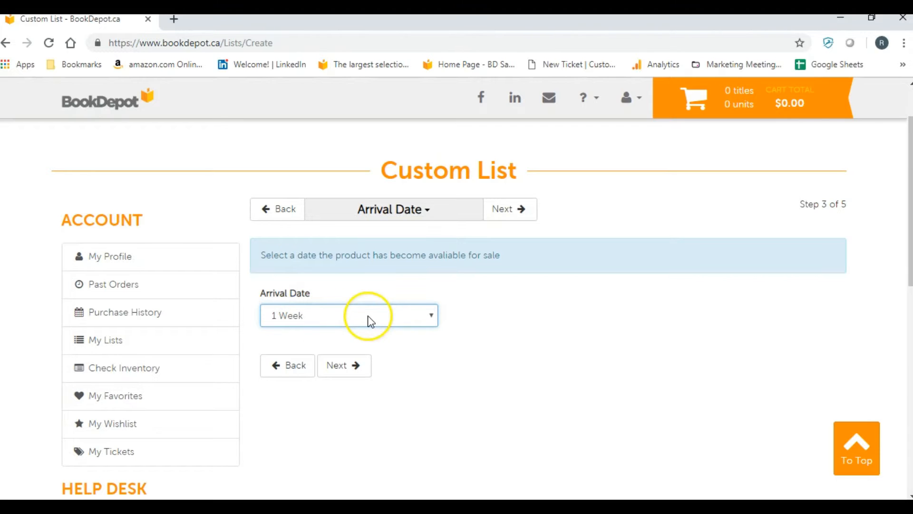
pyautogui.click(346, 369)
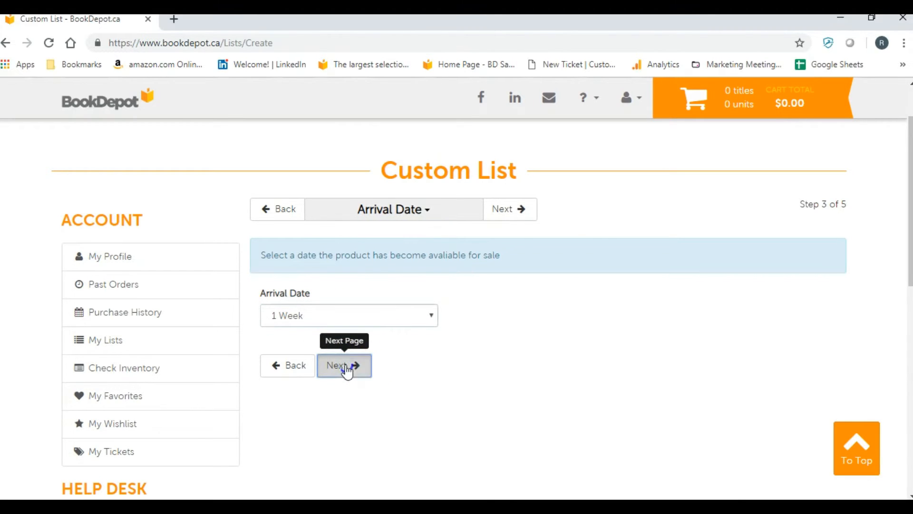
pyautogui.click(506, 221)
# - Rename the custom list as "Board Book List" and enable creating it as a template
pyautogui.scroll(-3, 541, 400)
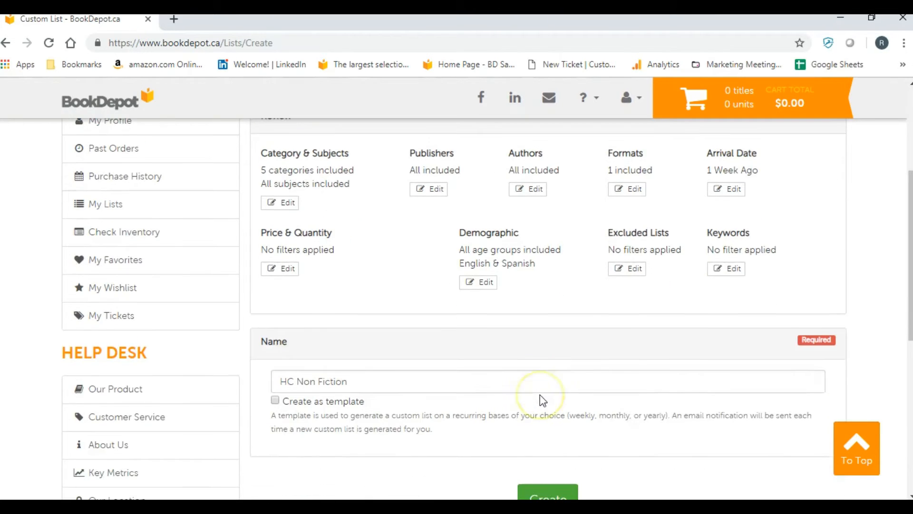
pyautogui.scroll(1, 426, 316)
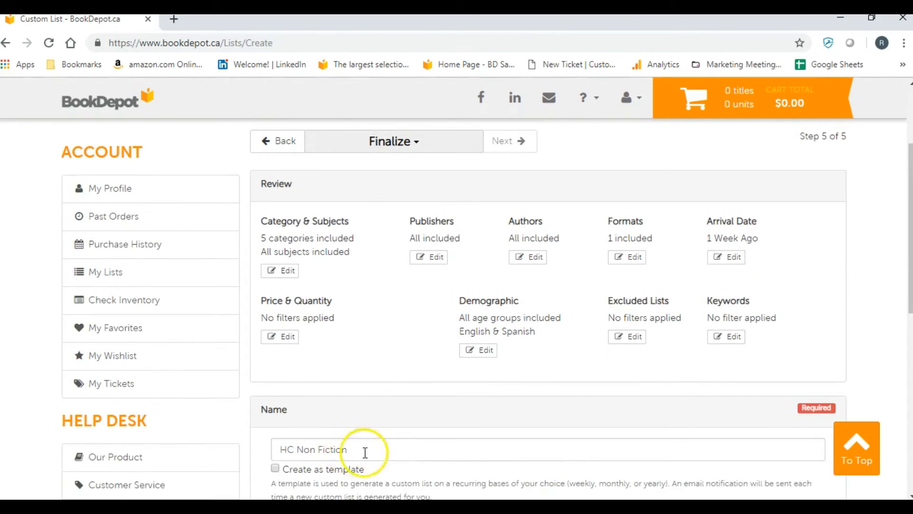
pyautogui.scroll(-2, 393, 428)
pyautogui.moveTo(351, 313); pyautogui.dragTo(250, 317)
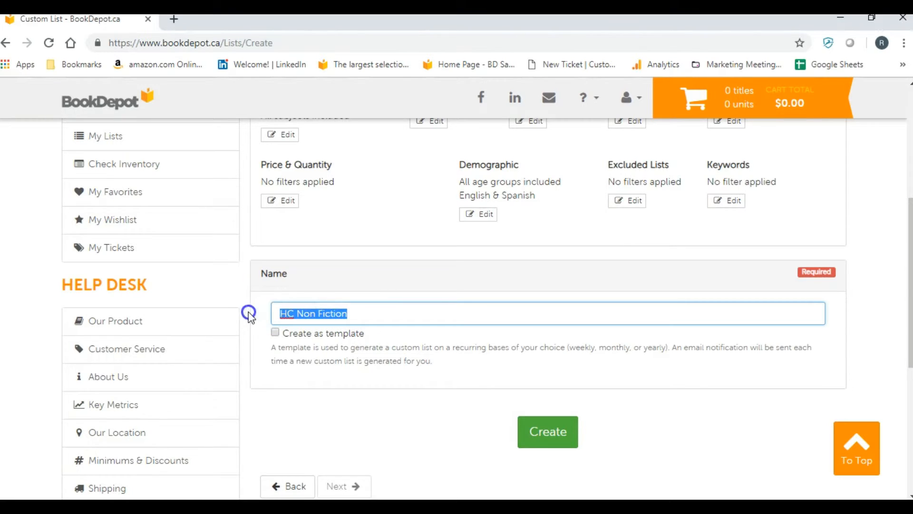
pyautogui.write('Boa')
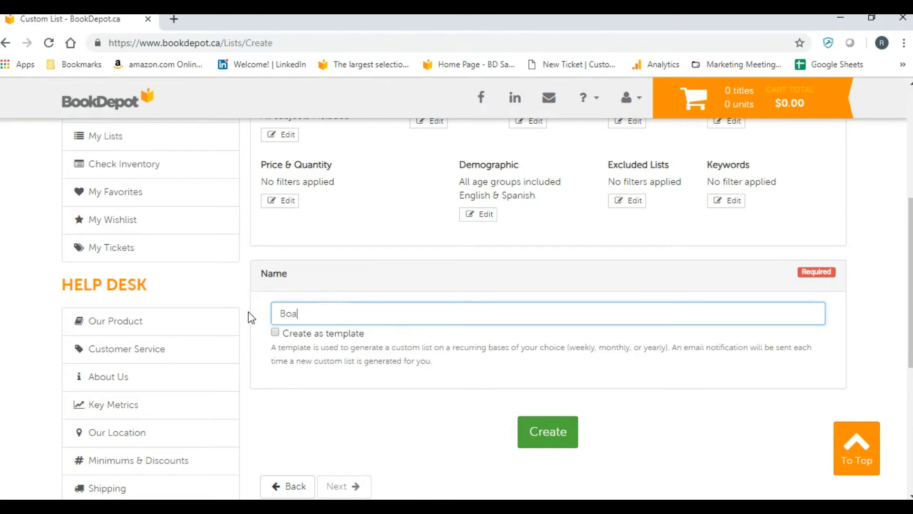
pyautogui.write('rd Book List')
pyautogui.click(275, 332)
# - Examine the template's recurrence schedule and email notification settings
pyautogui.scroll(-3, 333, 390)
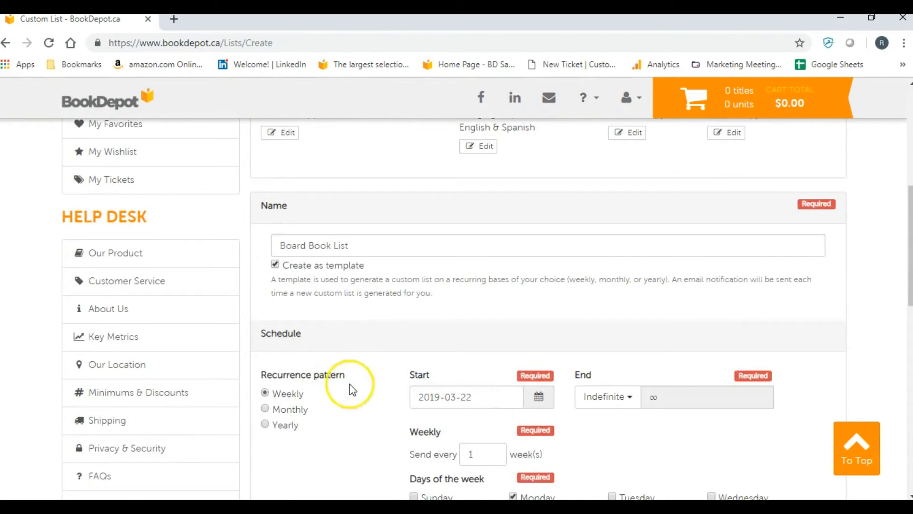
pyautogui.scroll(-2, 386, 347)
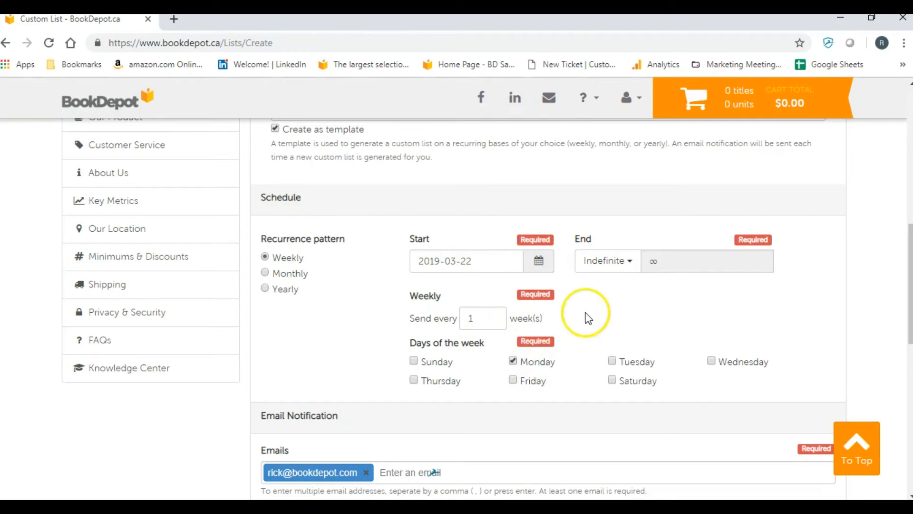
pyautogui.scroll(-1, 597, 330)
pyautogui.scroll(-1, 422, 393)
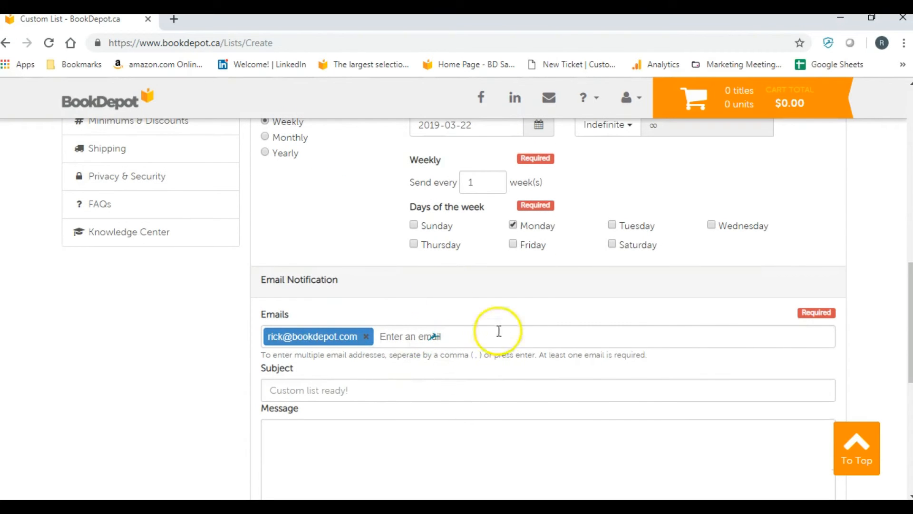
pyautogui.scroll(2, 447, 366)
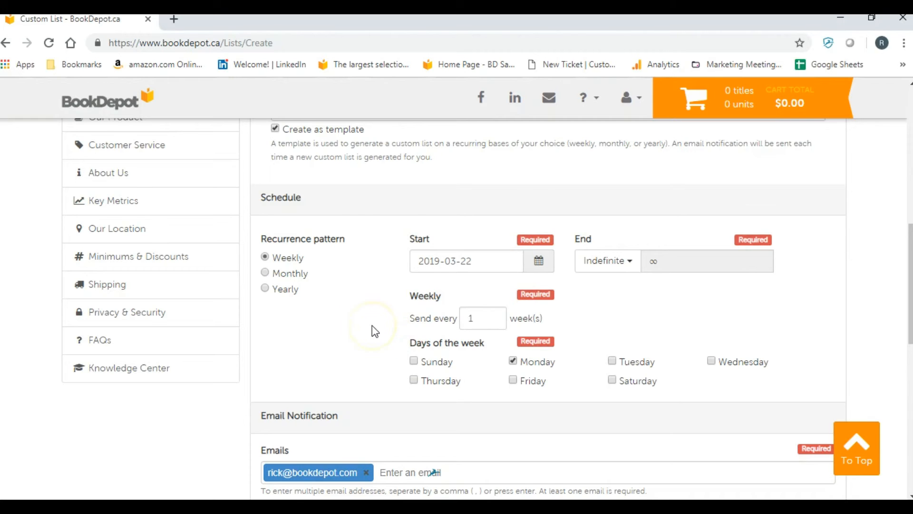
pyautogui.scroll(-2, 372, 325)
pyautogui.scroll(2, 372, 325)
# - Review the list's name, template setting and the summary of its included attributes and filters
pyautogui.scroll(2, 372, 325)
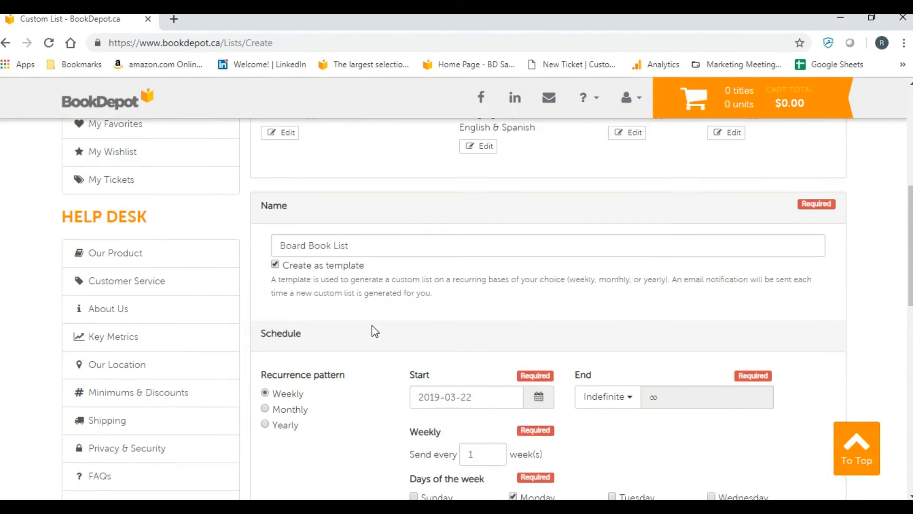
pyautogui.scroll(2, 372, 324)
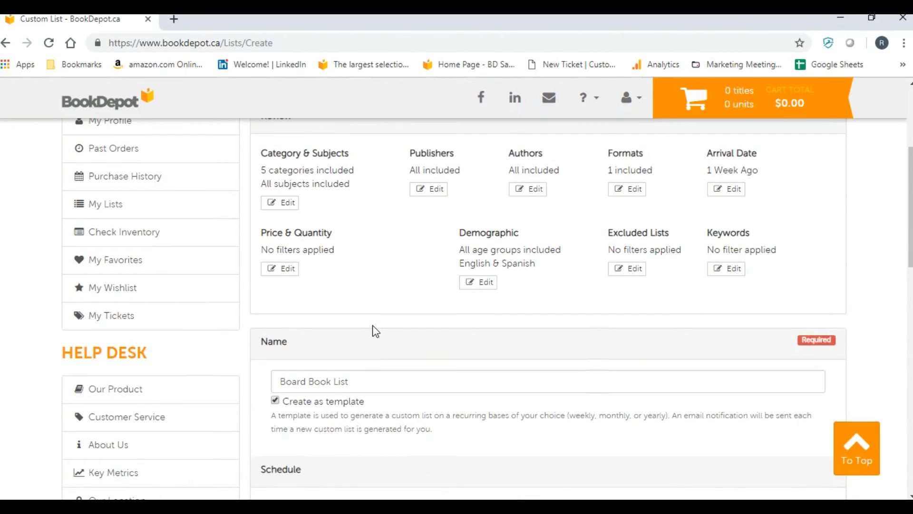
pyautogui.scroll(1, 373, 328)
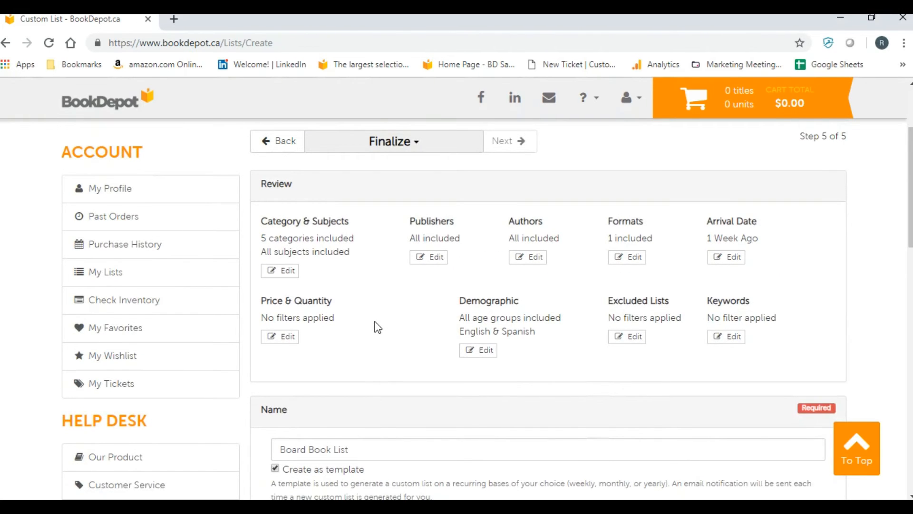
pyautogui.scroll(1, 378, 327)
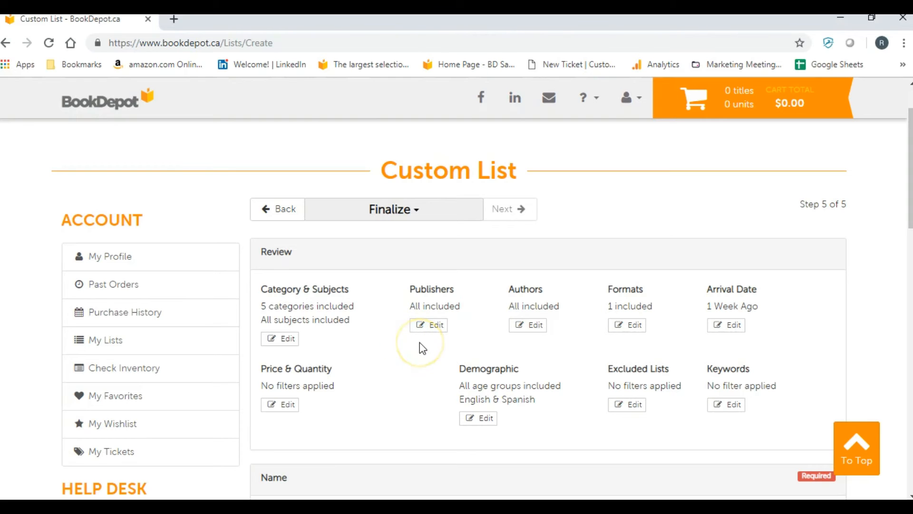
pyautogui.scroll(-4, 419, 341)
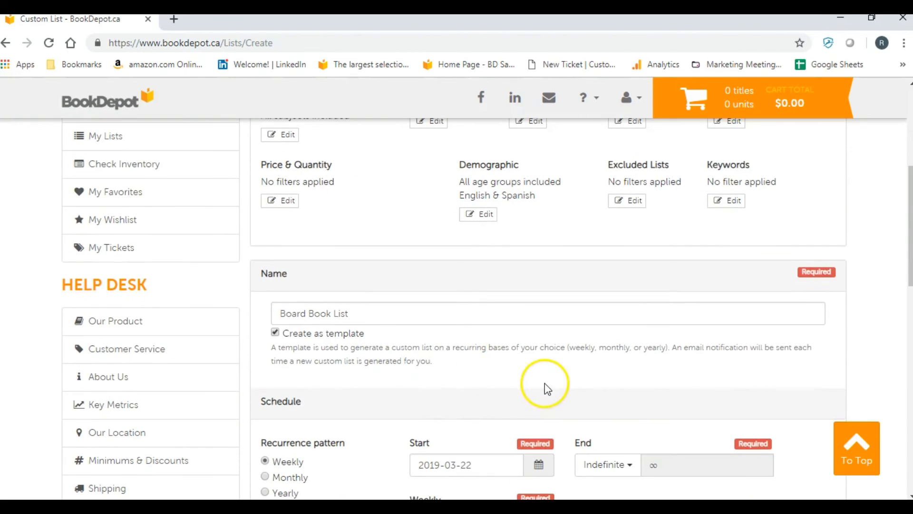
pyautogui.scroll(-1, 519, 378)
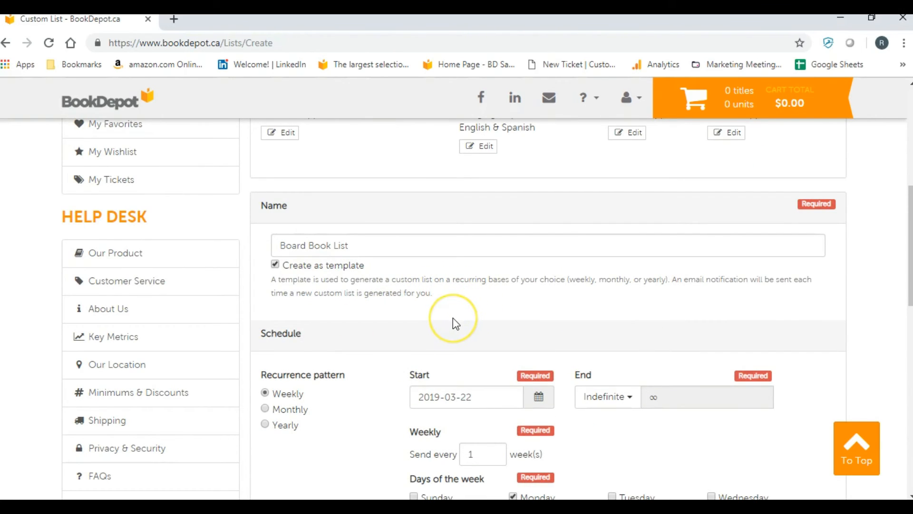
pyautogui.scroll(5, 453, 317)
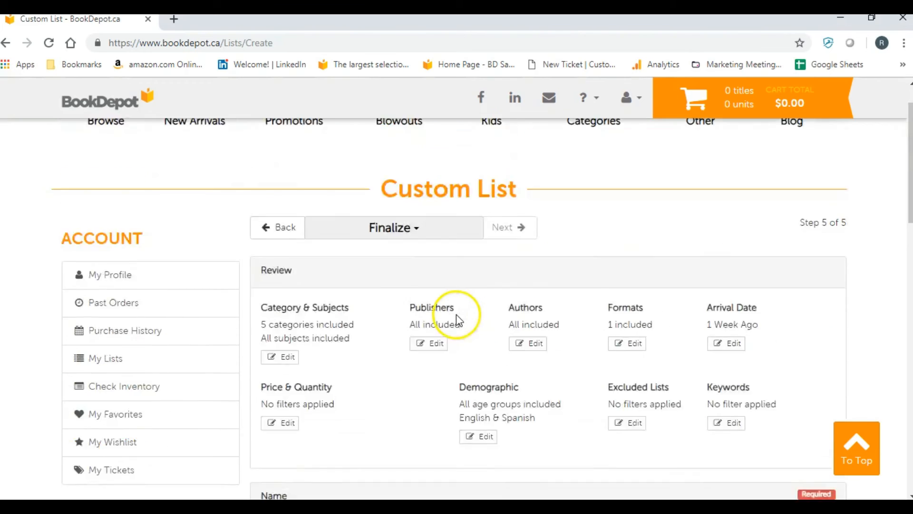
pyautogui.scroll(3, 455, 314)
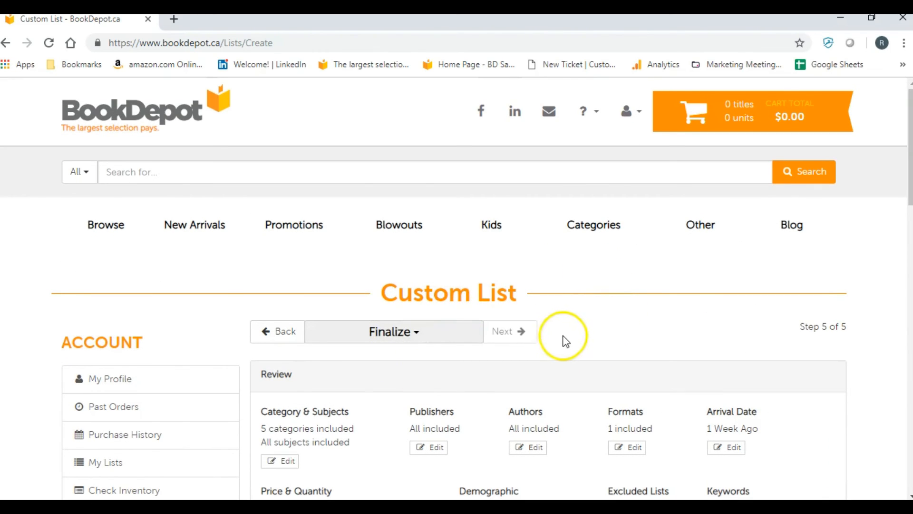
pyautogui.click(609, 316)
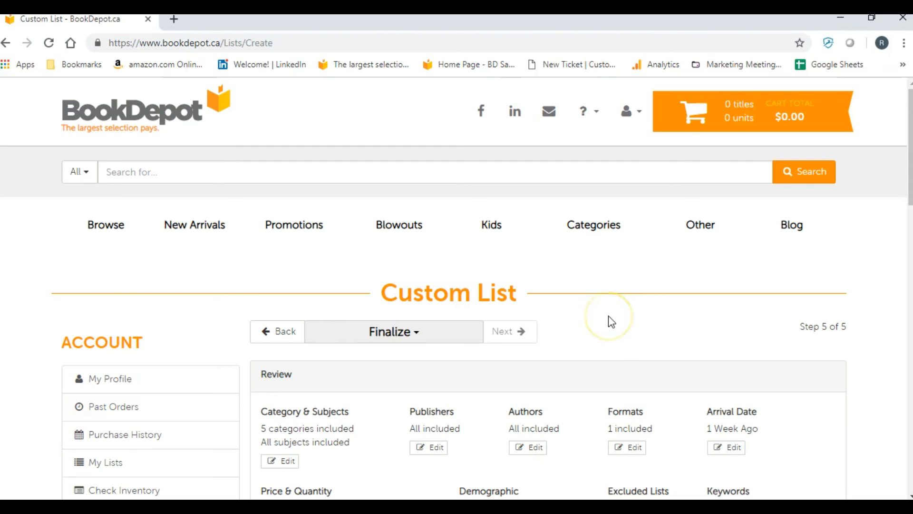
pyautogui.scroll(-4, 607, 314)
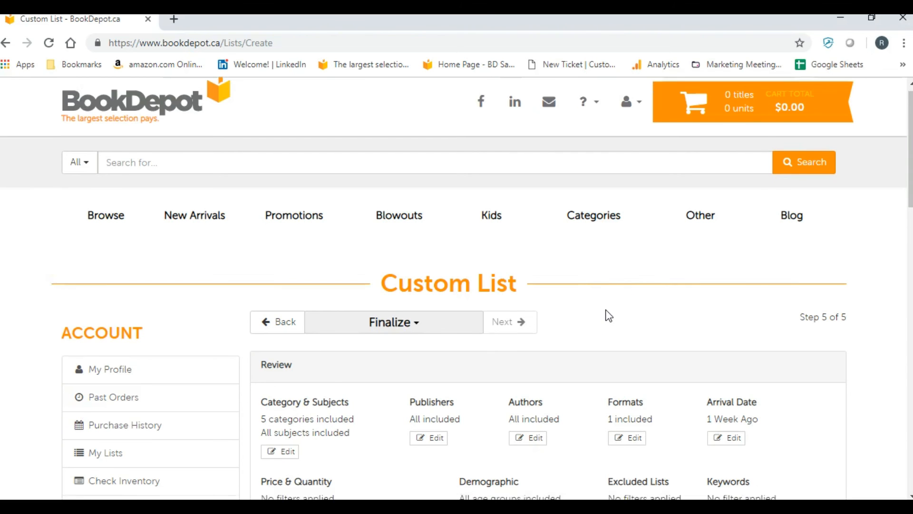
pyautogui.click(574, 313)
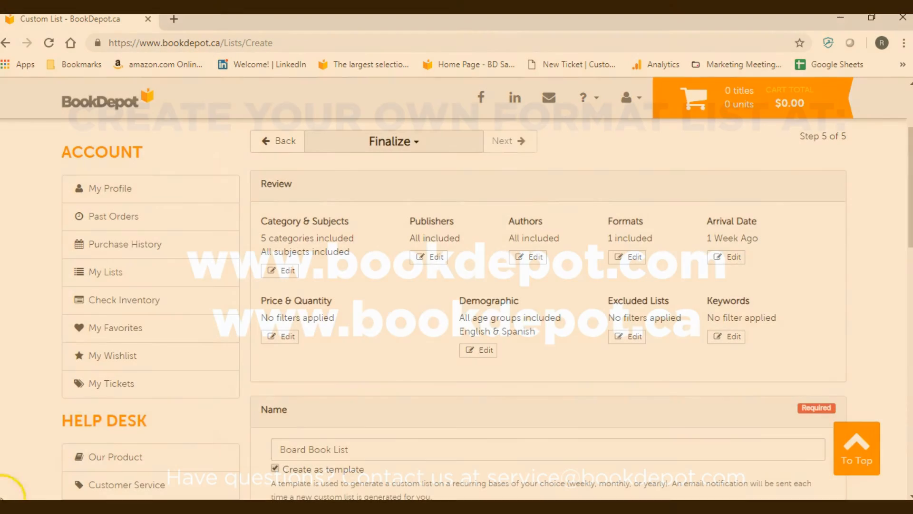